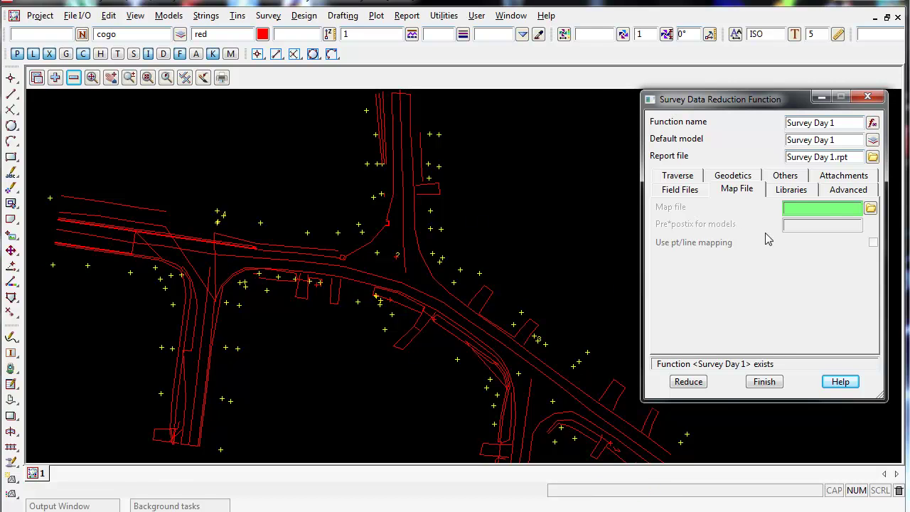
Start browsing for a map file and copy the Beach Road folder path from Explorer.
{"action": "left_click", "coordinate": [871, 209]}
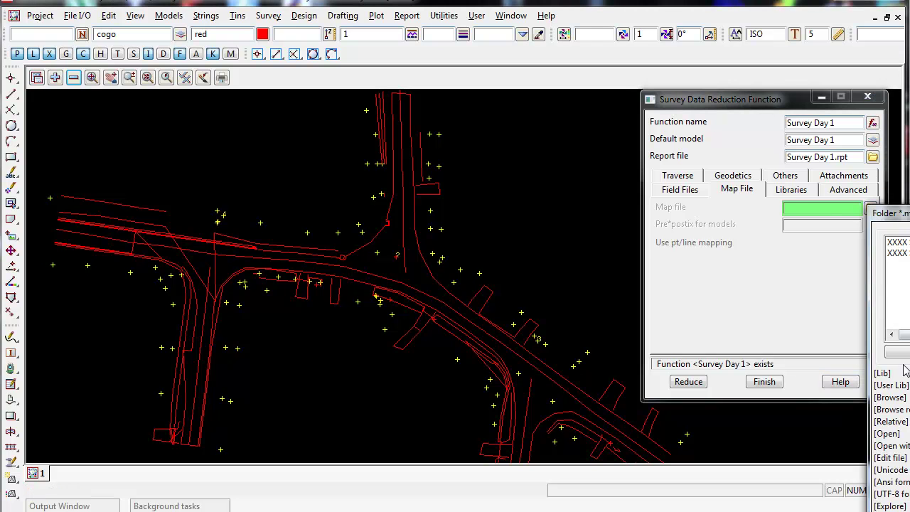
{"action": "left_click", "coordinate": [893, 398]}
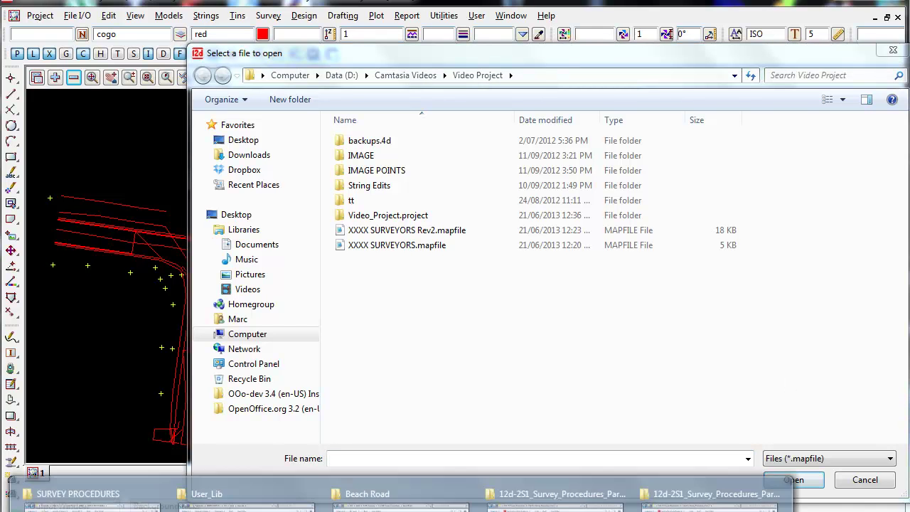
{"action": "left_click", "coordinate": [377, 495]}
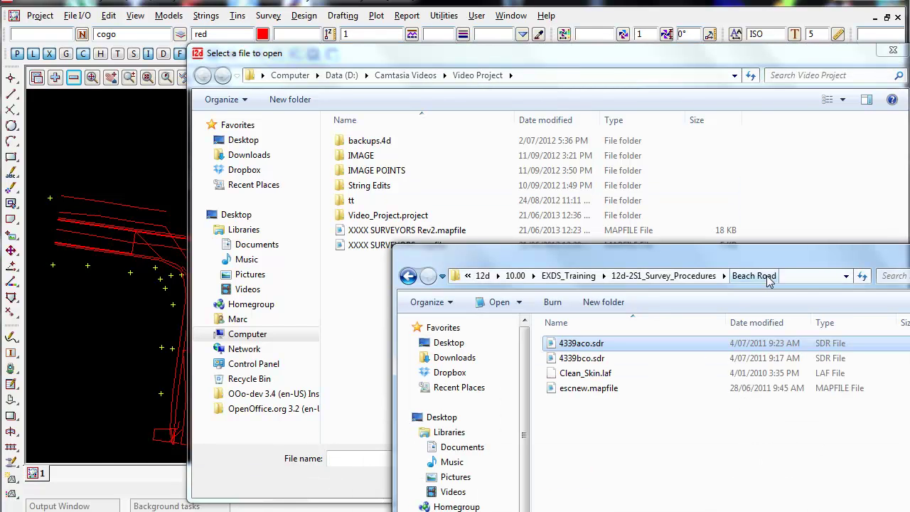
{"action": "left_click", "coordinate": [786, 277]}
{"action": "right_click", "coordinate": [616, 280]}
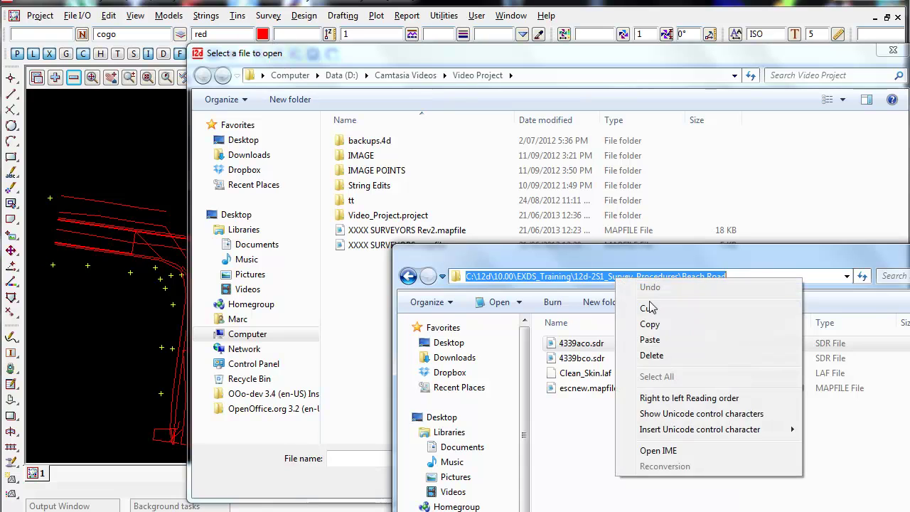
{"action": "left_click", "coordinate": [654, 330]}
Go to the Beach Road folder in the Open dialog and choose escnew.mapfile as the map file.
{"action": "left_click", "coordinate": [529, 72]}
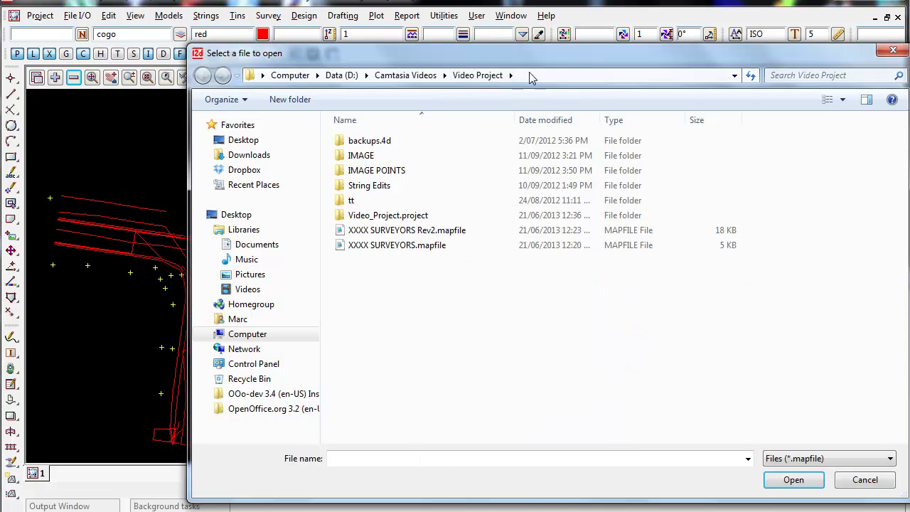
{"action": "left_click", "coordinate": [528, 74]}
{"action": "right_click", "coordinate": [415, 80]}
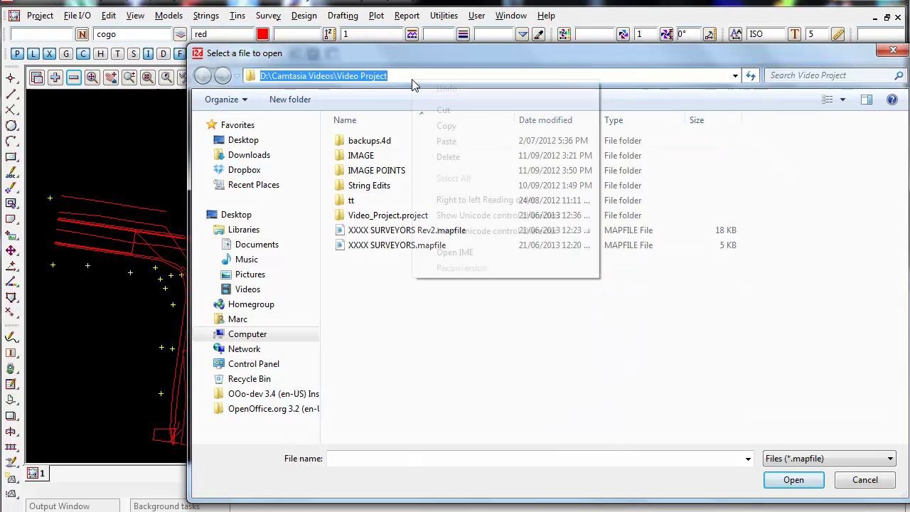
{"action": "left_click", "coordinate": [466, 142]}
{"action": "key", "text": "Return"}
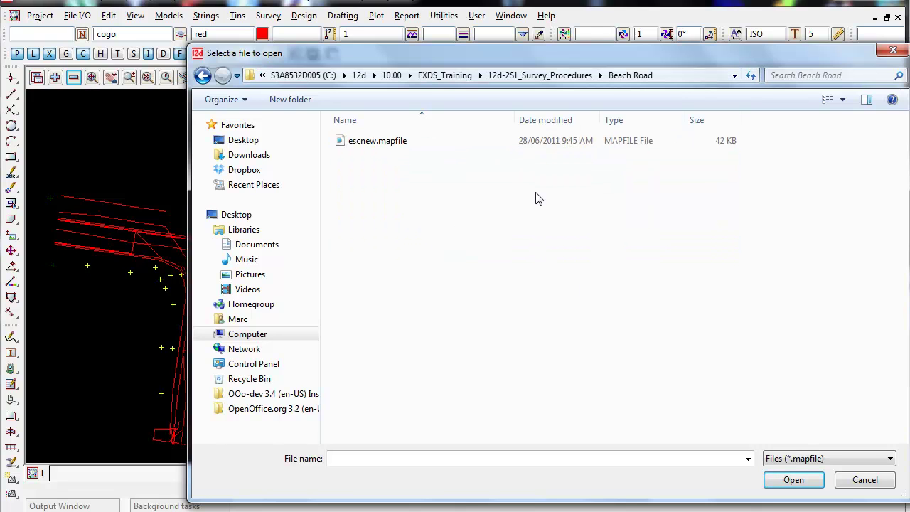
{"action": "left_click", "coordinate": [382, 142]}
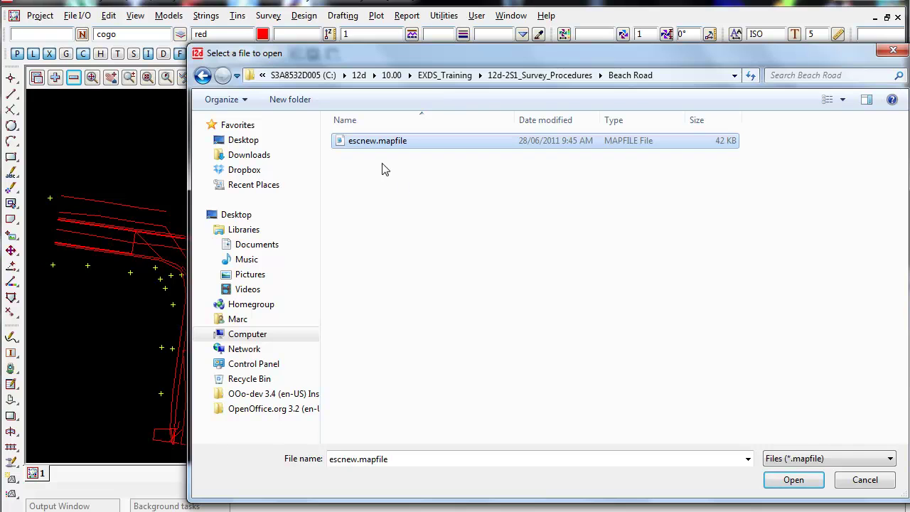
{"action": "left_click", "coordinate": [792, 480]}
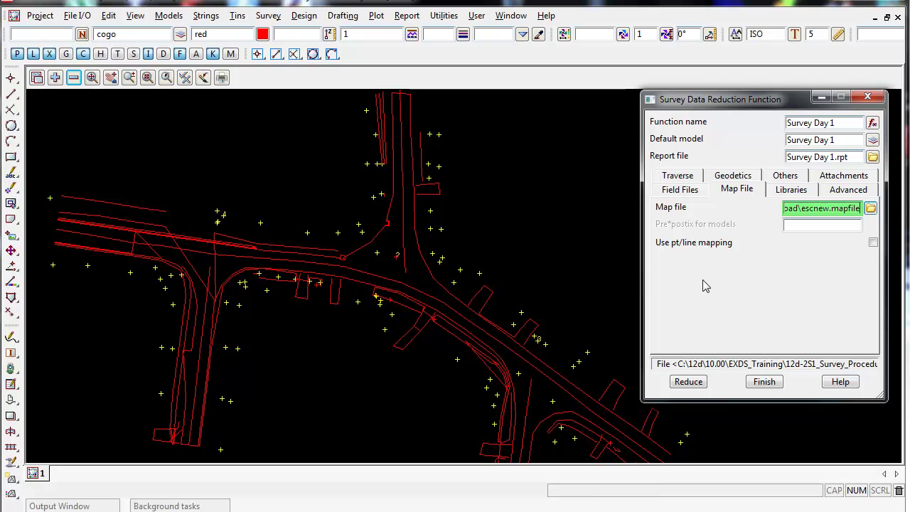
Open escnew.mapfile in the Map File Create/Edit editor, moved to the upper left, showing its Header section.
{"action": "left_click", "coordinate": [871, 208]}
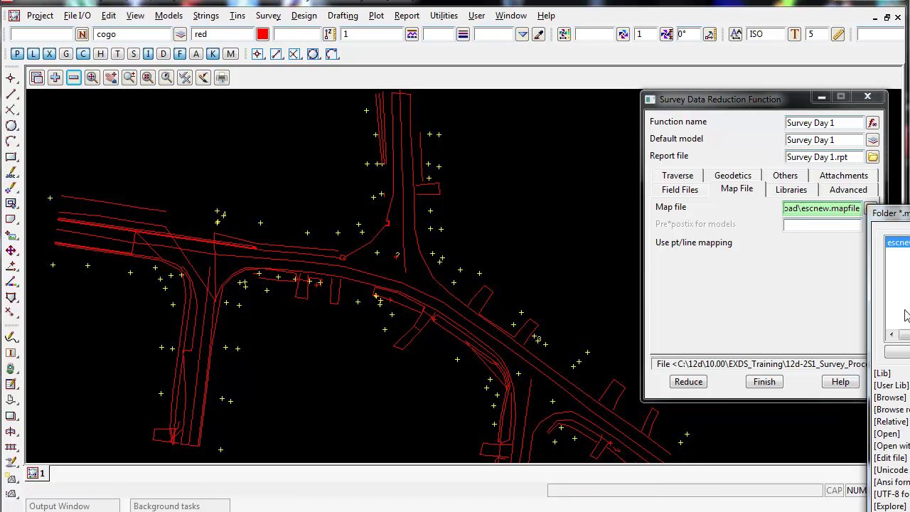
{"action": "left_click", "coordinate": [890, 457]}
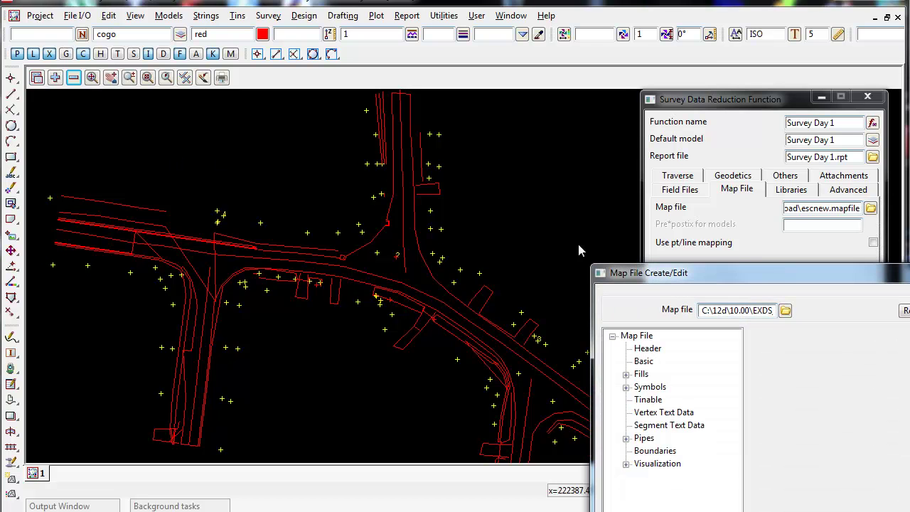
{"action": "left_click_drag", "start_coordinate": [693, 281], "coordinate": [210, 75]}
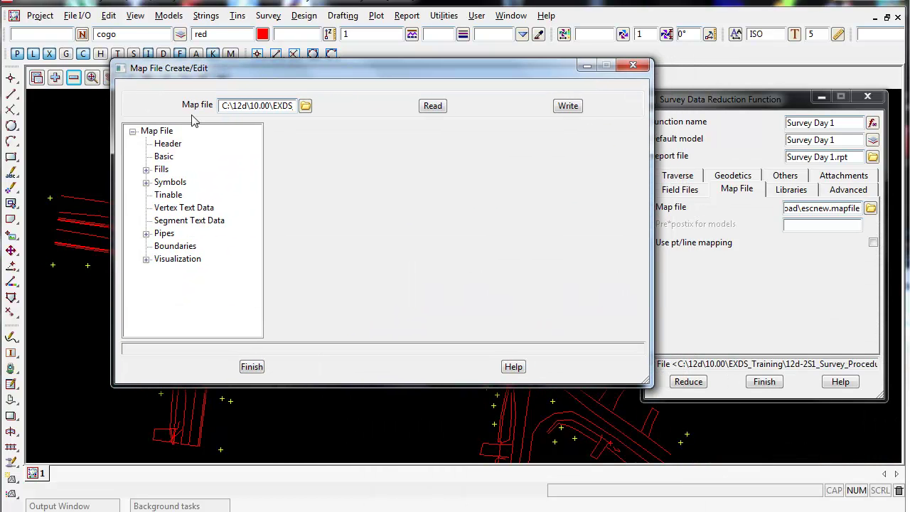
{"action": "left_click", "coordinate": [171, 145]}
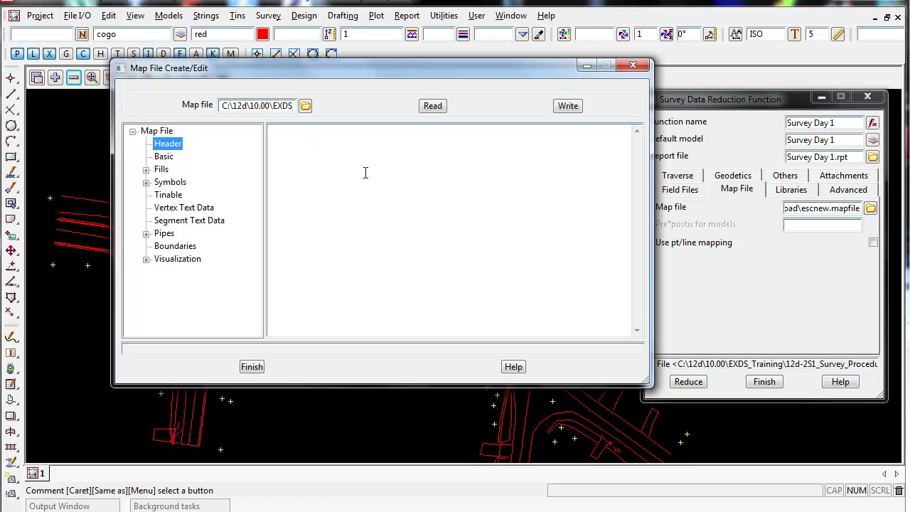
Show the widened Basic table and review the PP row: POWER model, brown, point, power pole.
{"action": "left_click", "coordinate": [164, 158]}
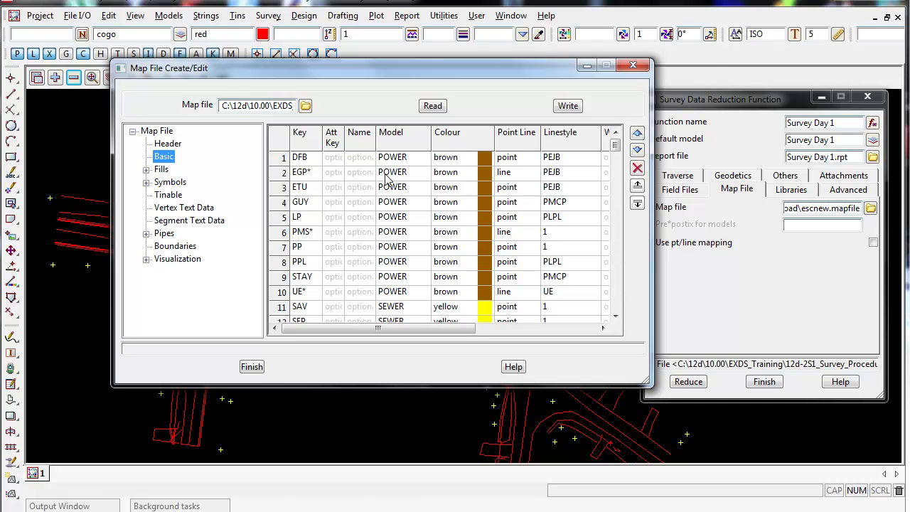
{"action": "left_click_drag", "start_coordinate": [650, 250], "coordinate": [793, 253]}
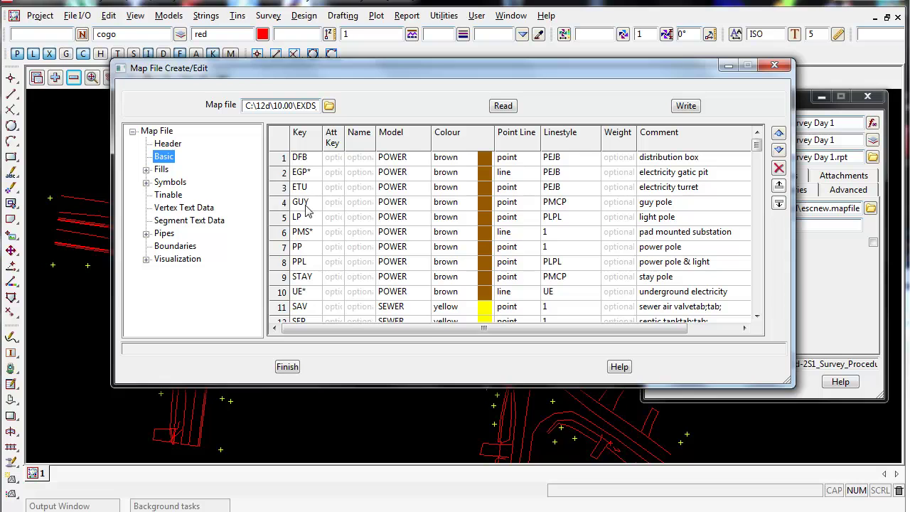
{"action": "left_click", "coordinate": [312, 250]}
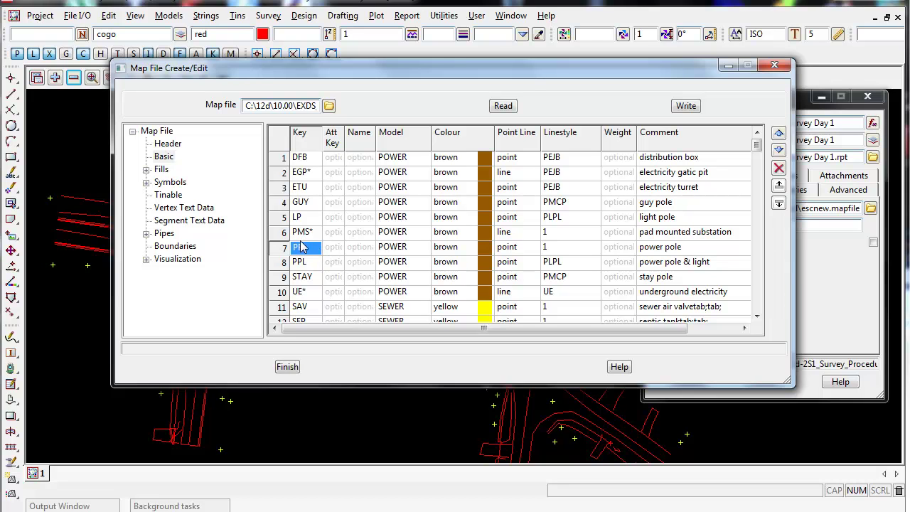
{"action": "left_click", "coordinate": [395, 250]}
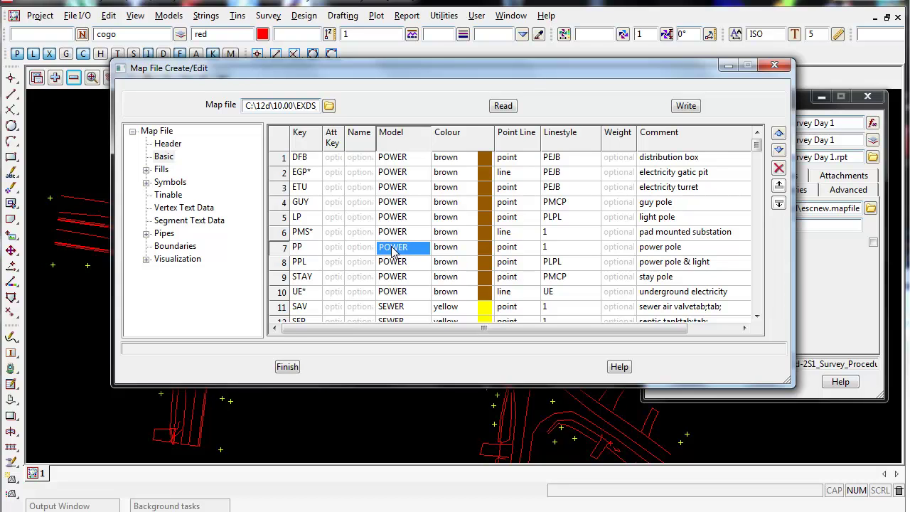
{"action": "left_click", "coordinate": [469, 250]}
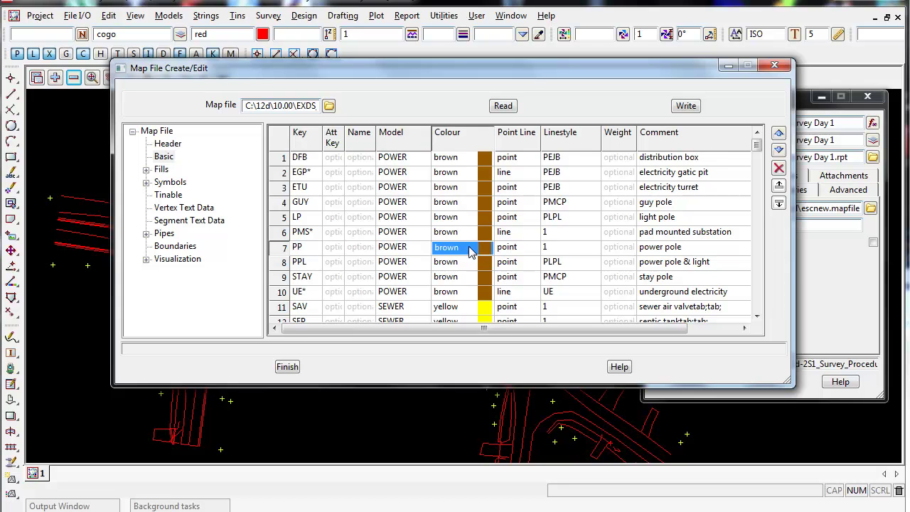
{"action": "left_click", "coordinate": [526, 253]}
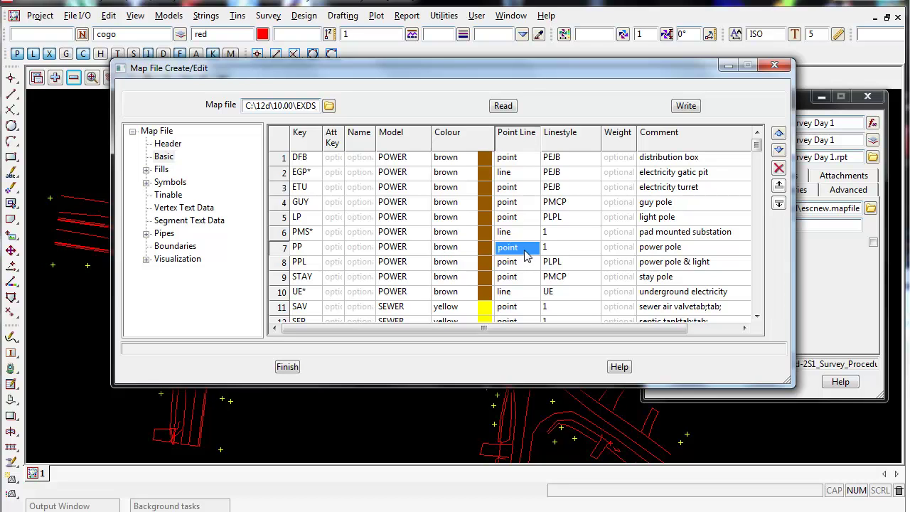
{"action": "left_click", "coordinate": [567, 253]}
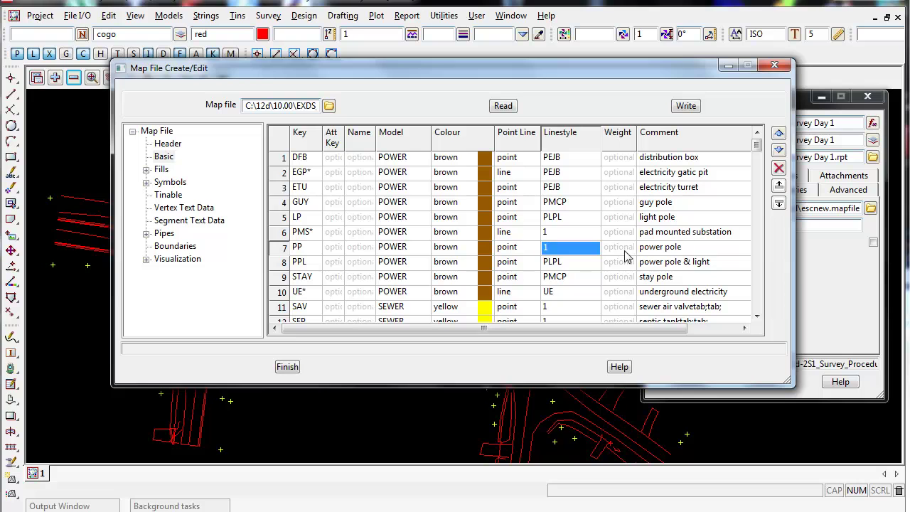
{"action": "left_click", "coordinate": [693, 252]}
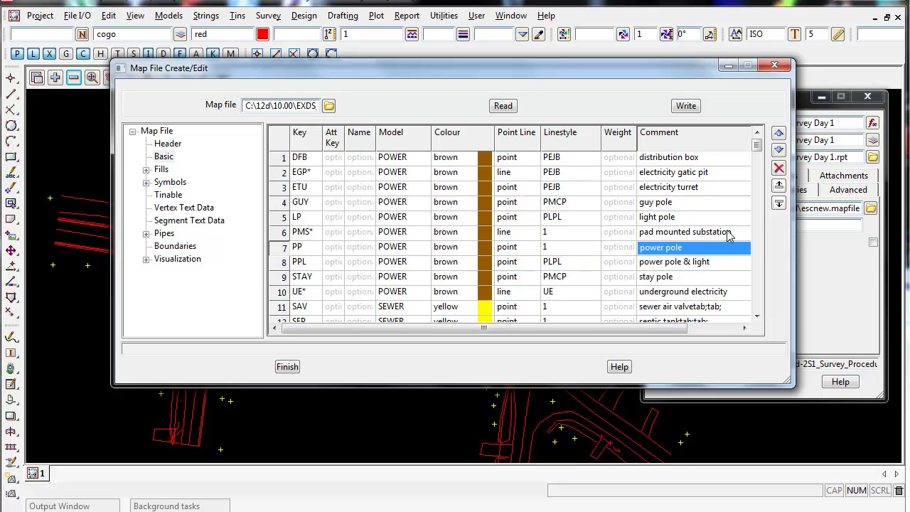
{"action": "scroll", "coordinate": [326, 239], "scroll_direction": "down", "scroll_amount": 9}
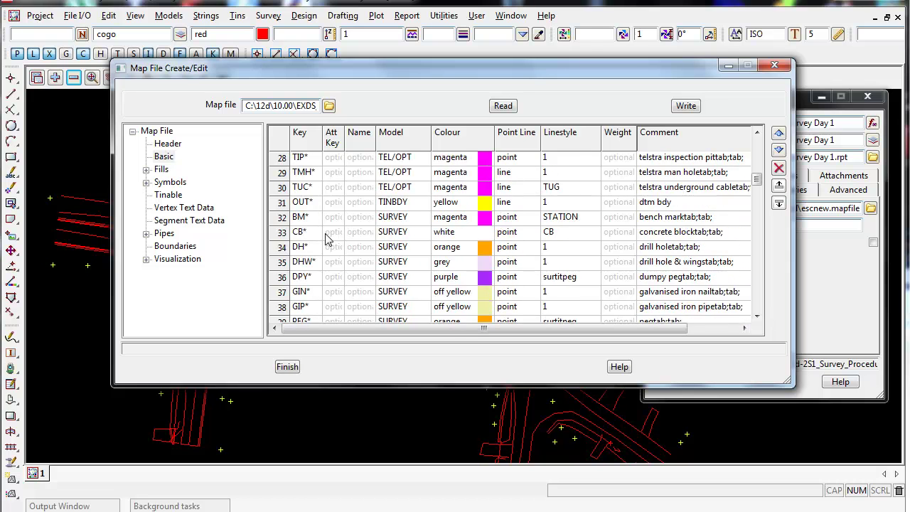
{"action": "scroll", "coordinate": [326, 238], "scroll_direction": "down", "scroll_amount": 2}
{"action": "scroll", "coordinate": [312, 239], "scroll_direction": "down", "scroll_amount": 1}
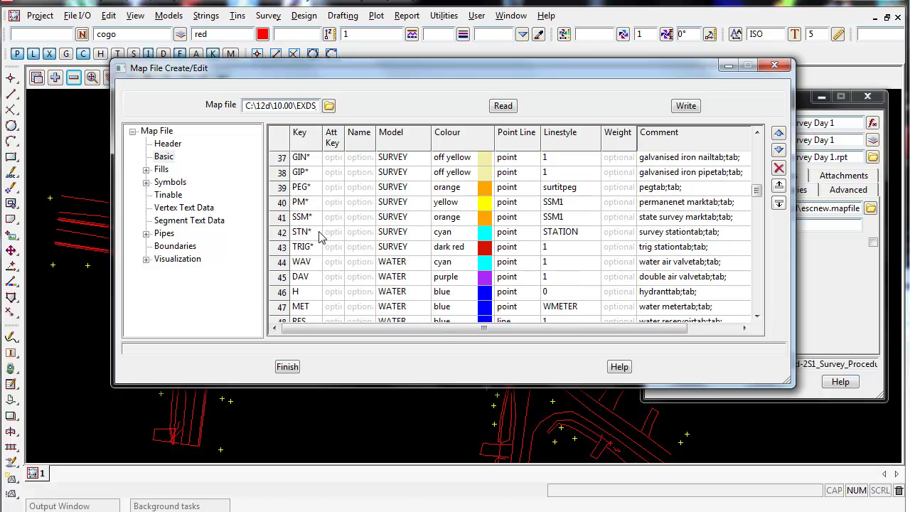
{"action": "scroll", "coordinate": [320, 238], "scroll_direction": "up", "scroll_amount": 6}
{"action": "scroll", "coordinate": [311, 249], "scroll_direction": "down", "scroll_amount": 13}
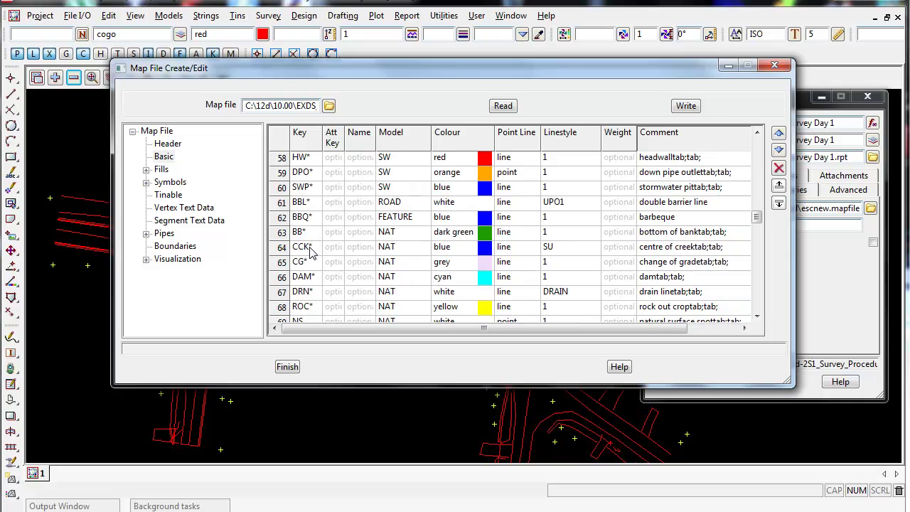
{"action": "left_click", "coordinate": [302, 233]}
{"action": "left_click", "coordinate": [282, 234]}
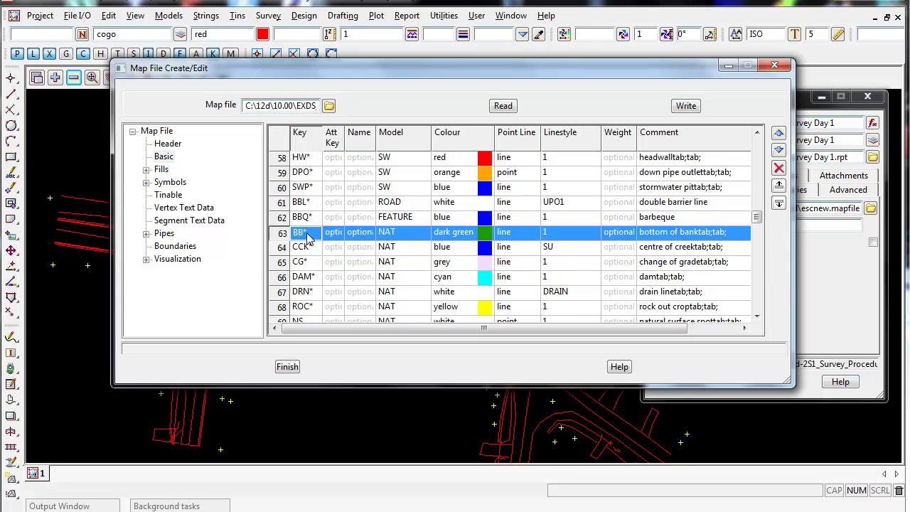
Review the end of the Basic table: rules 8*, 9*, Z*, RCP* and the catch-all * JUNK rule.
{"action": "scroll", "coordinate": [420, 242], "scroll_direction": "down", "scroll_amount": 13}
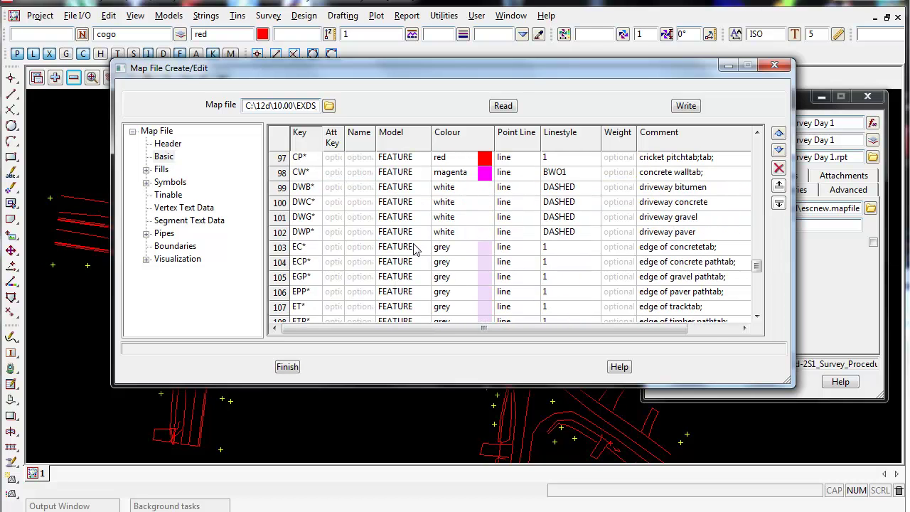
{"action": "scroll", "coordinate": [415, 248], "scroll_direction": "down", "scroll_amount": 10}
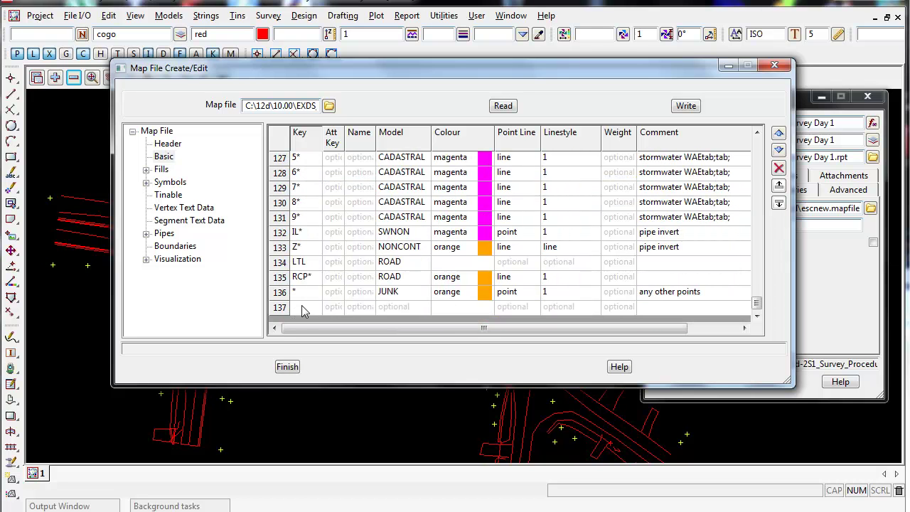
{"action": "left_click", "coordinate": [283, 294]}
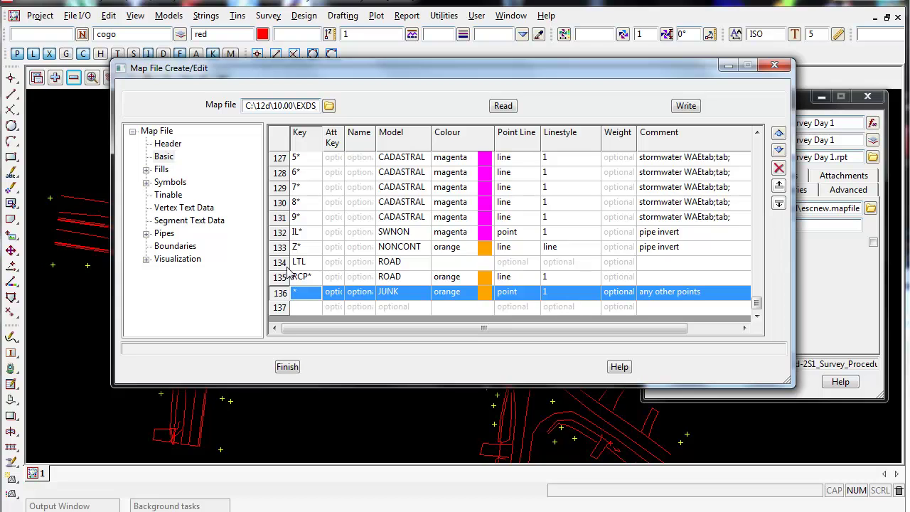
{"action": "left_click", "coordinate": [302, 277]}
{"action": "left_click", "coordinate": [300, 249]}
{"action": "left_click", "coordinate": [300, 220]}
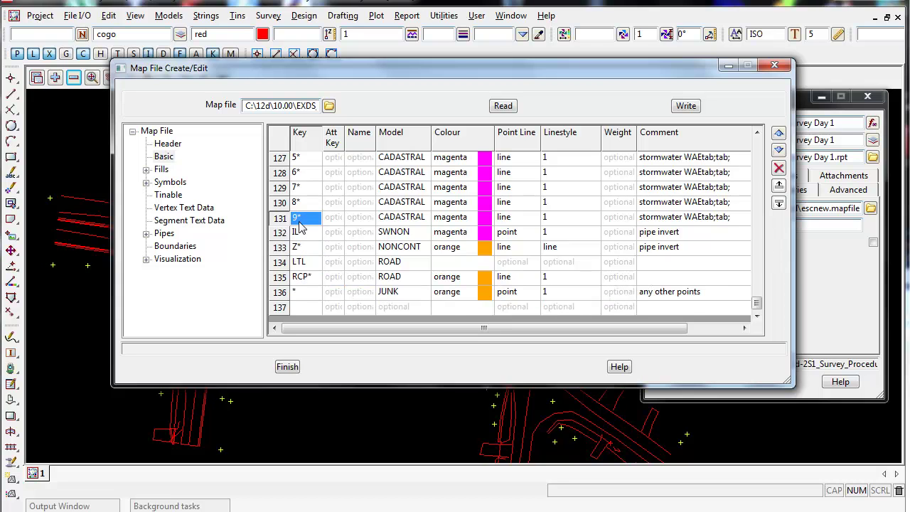
{"action": "left_click", "coordinate": [303, 208]}
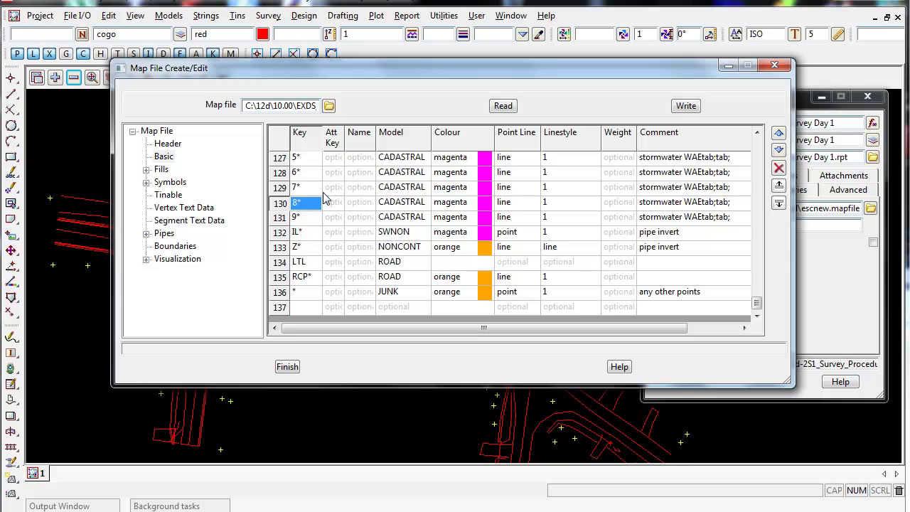
{"action": "left_click", "coordinate": [418, 293]}
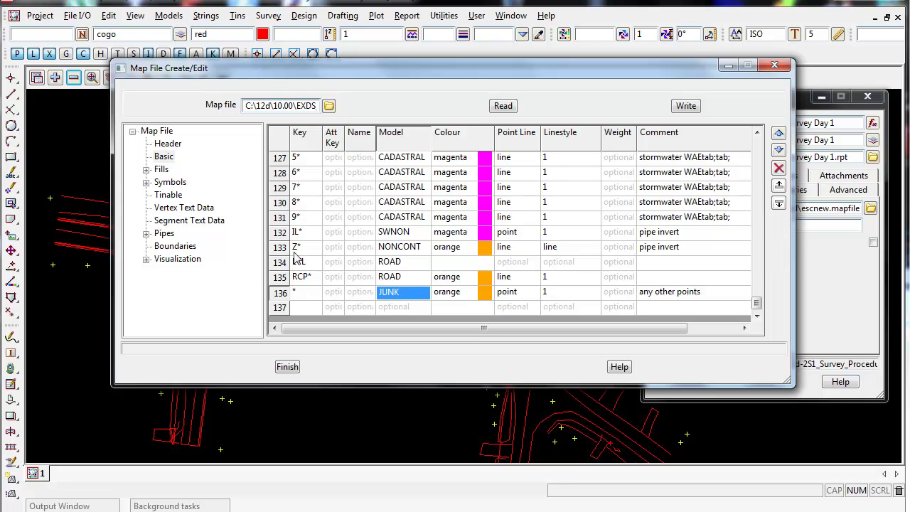
{"action": "left_click", "coordinate": [307, 293]}
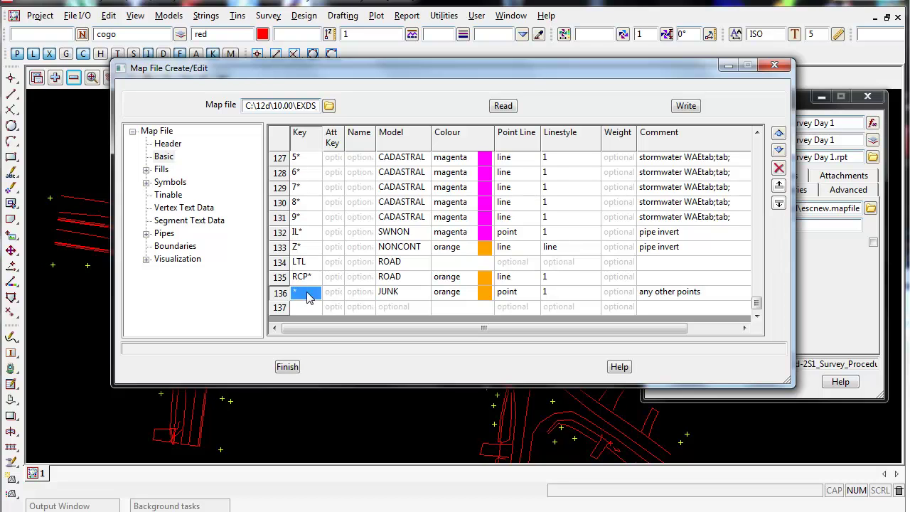
{"action": "left_click", "coordinate": [274, 294]}
{"action": "left_click", "coordinate": [402, 293]}
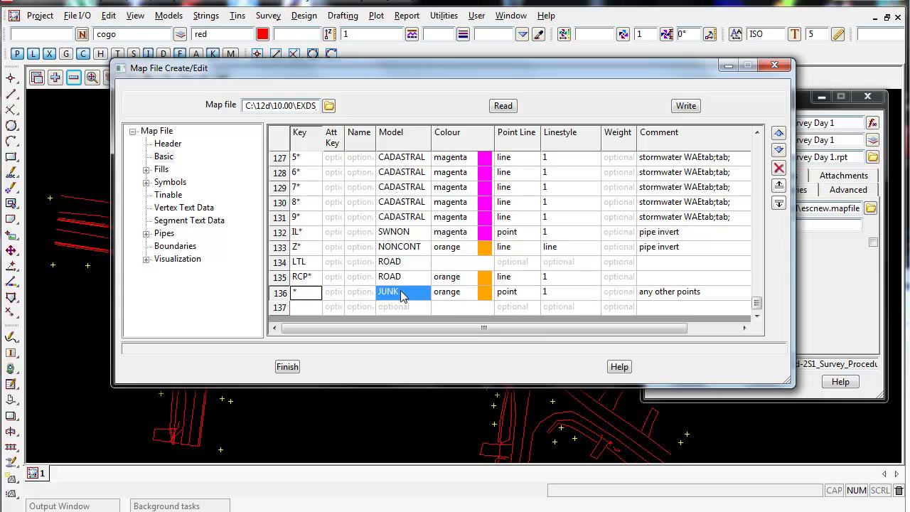
{"action": "left_click", "coordinate": [282, 294]}
{"action": "left_click", "coordinate": [282, 310]}
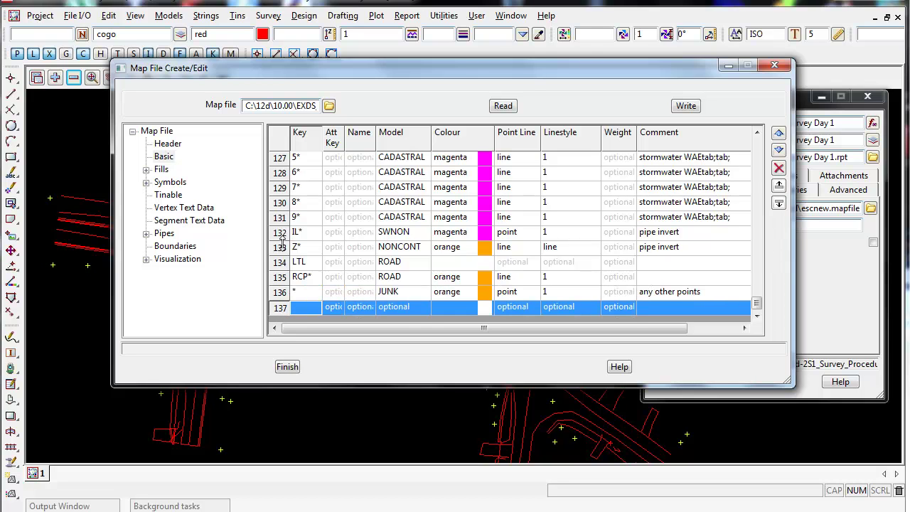
{"action": "left_click", "coordinate": [282, 218]}
{"action": "left_click", "coordinate": [281, 203]}
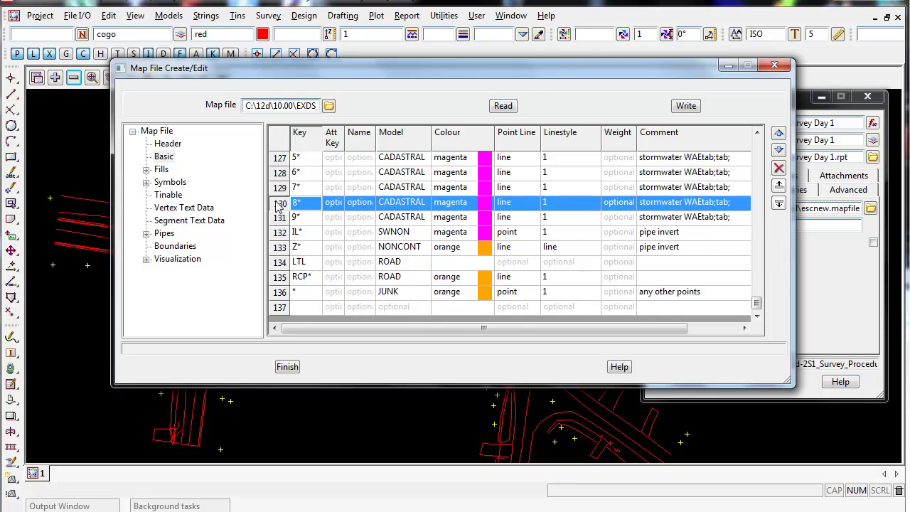
Display the Symbols String table with symbols for PP, SMH, SV and H.
{"action": "left_click", "coordinate": [145, 183]}
{"action": "left_click", "coordinate": [170, 183]}
{"action": "left_click", "coordinate": [179, 196]}
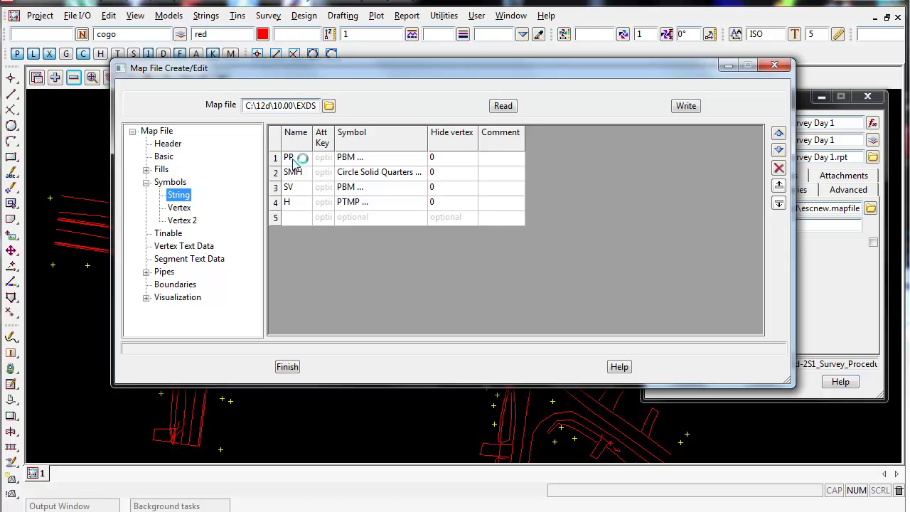
{"action": "left_click", "coordinate": [356, 162]}
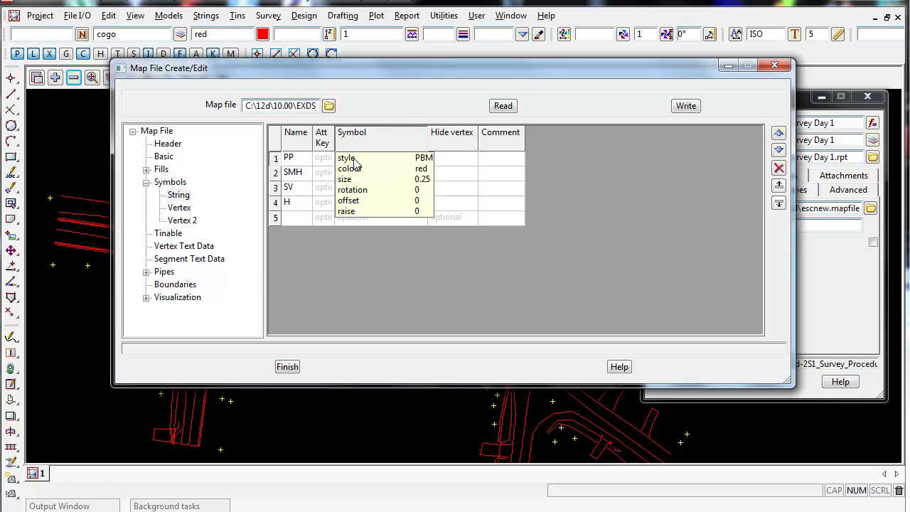
{"action": "double_click", "coordinate": [356, 162]}
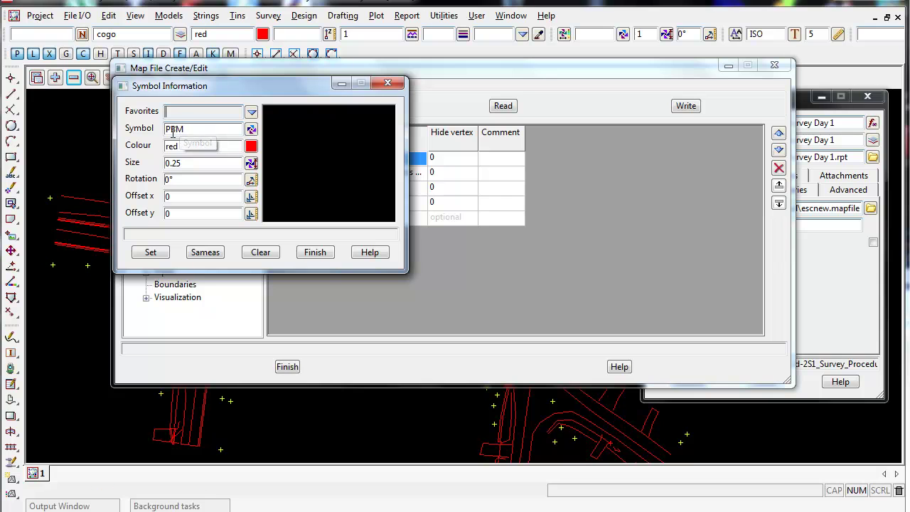
{"action": "left_click", "coordinate": [251, 130]}
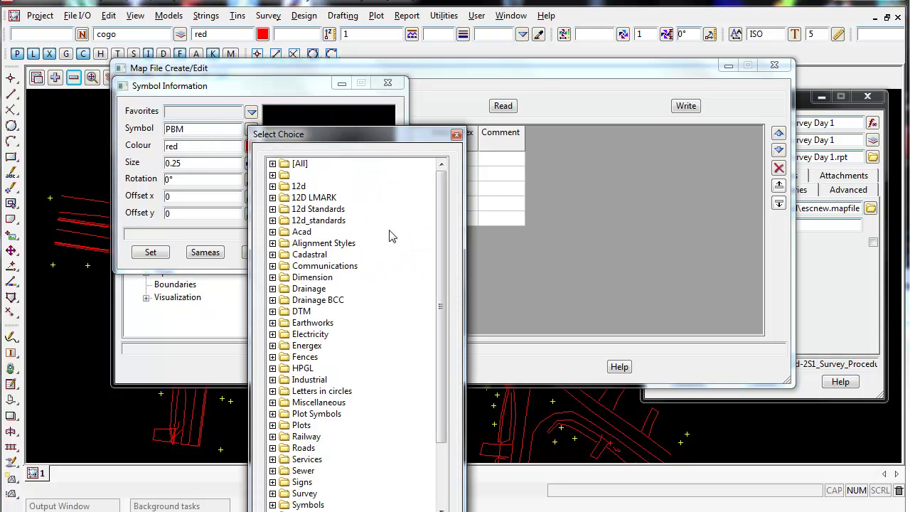
{"action": "left_click", "coordinate": [456, 135]}
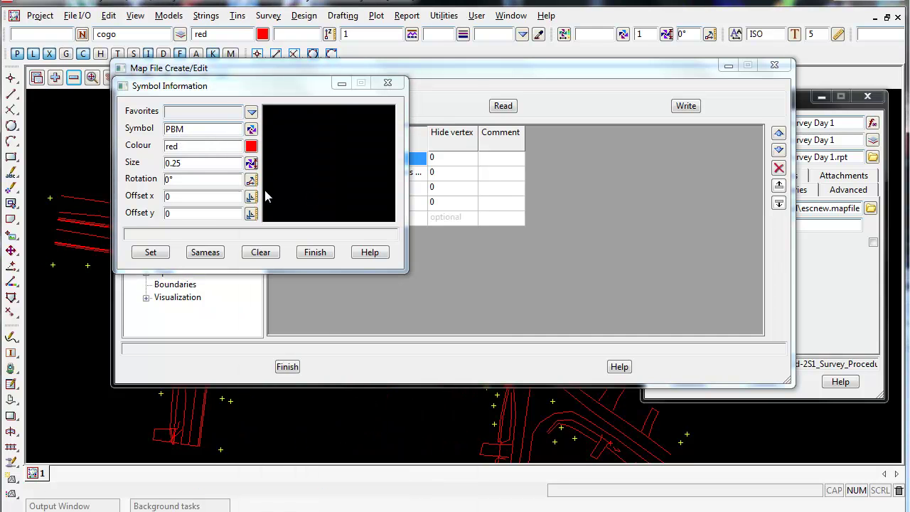
{"action": "left_click", "coordinate": [387, 83]}
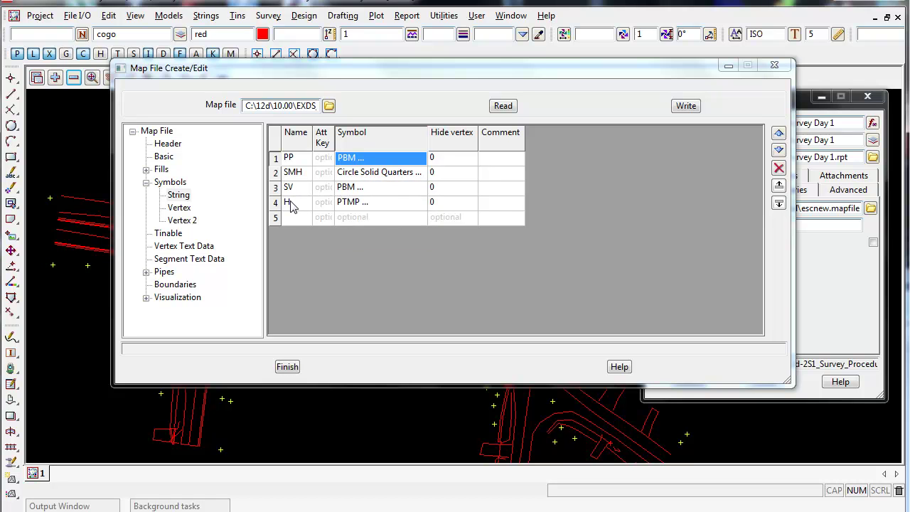
Show the Tinable table and check F's Tinable choice, leaving it set to points.
{"action": "left_click", "coordinate": [167, 240]}
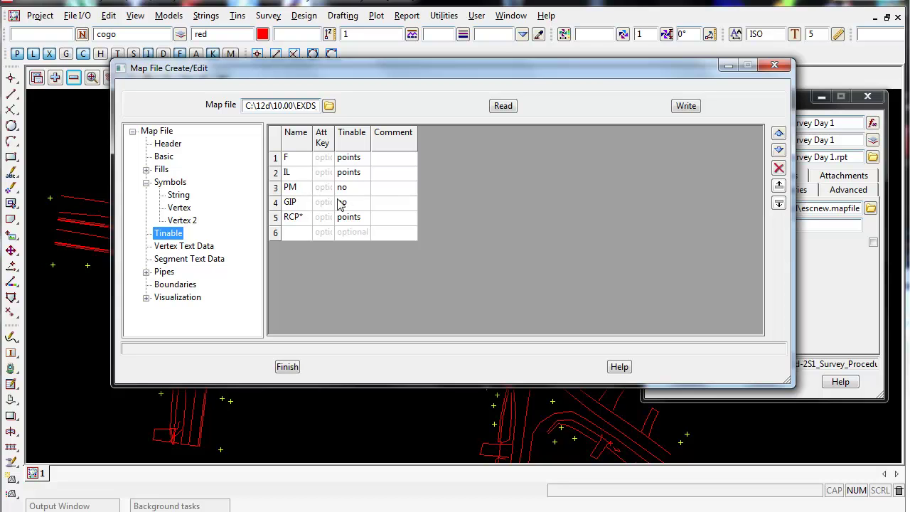
{"action": "left_click", "coordinate": [294, 159]}
{"action": "left_click", "coordinate": [350, 157]}
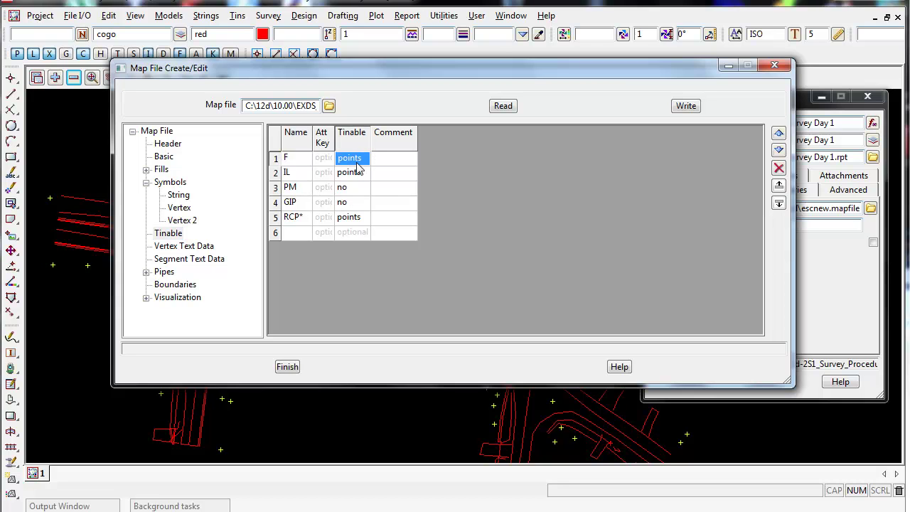
{"action": "left_click", "coordinate": [359, 168]}
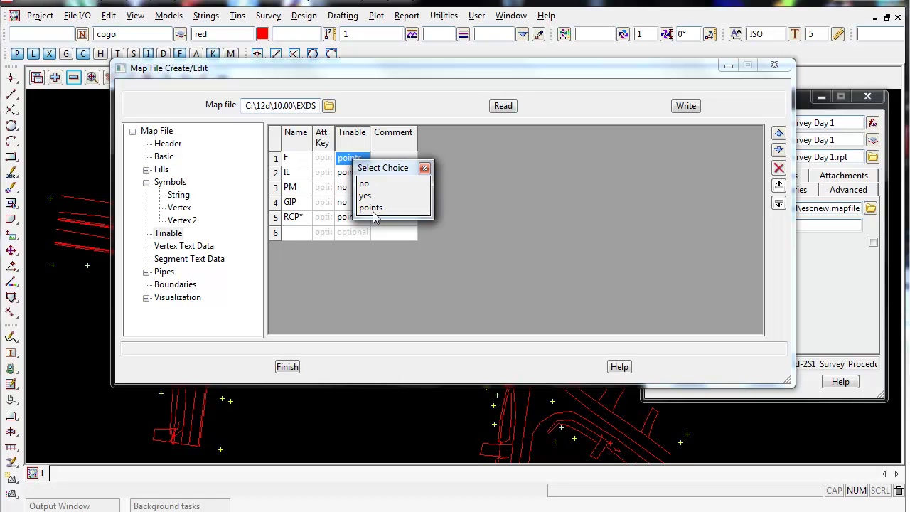
{"action": "left_click", "coordinate": [425, 168]}
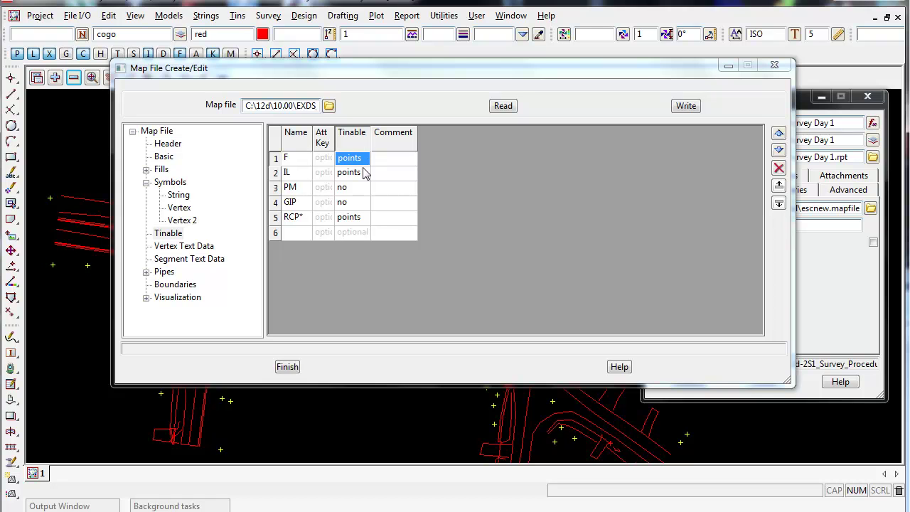
Review RCP's justify and shape values in the Pipes String mapping, then finish the map file editor.
{"action": "left_click", "coordinate": [146, 272]}
{"action": "left_click", "coordinate": [157, 273]}
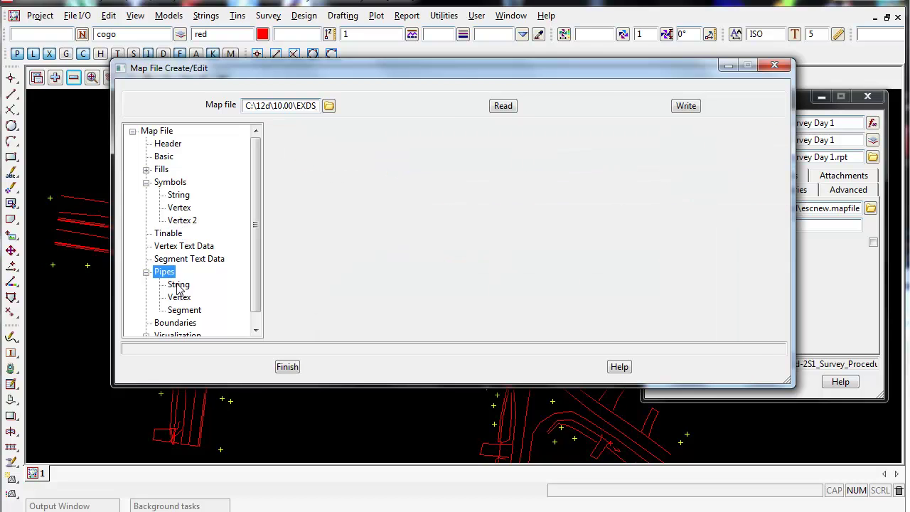
{"action": "left_click", "coordinate": [179, 285]}
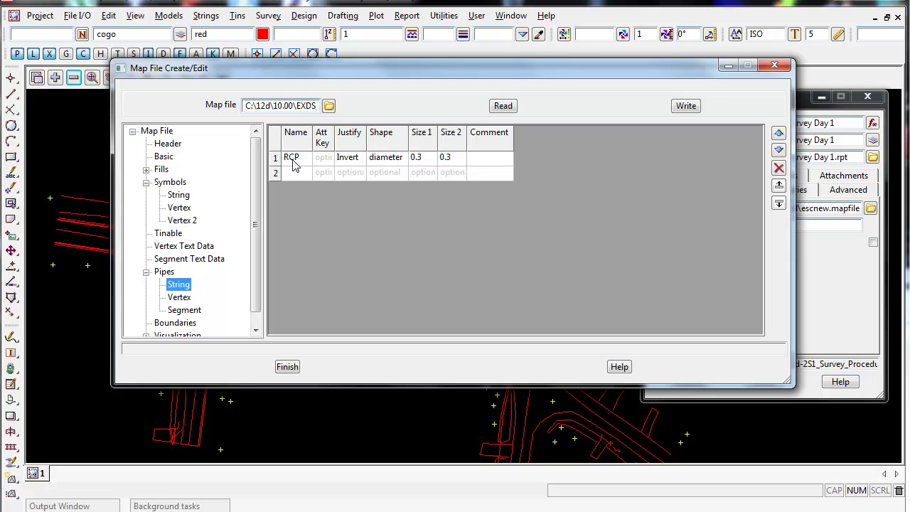
{"action": "left_click", "coordinate": [346, 164]}
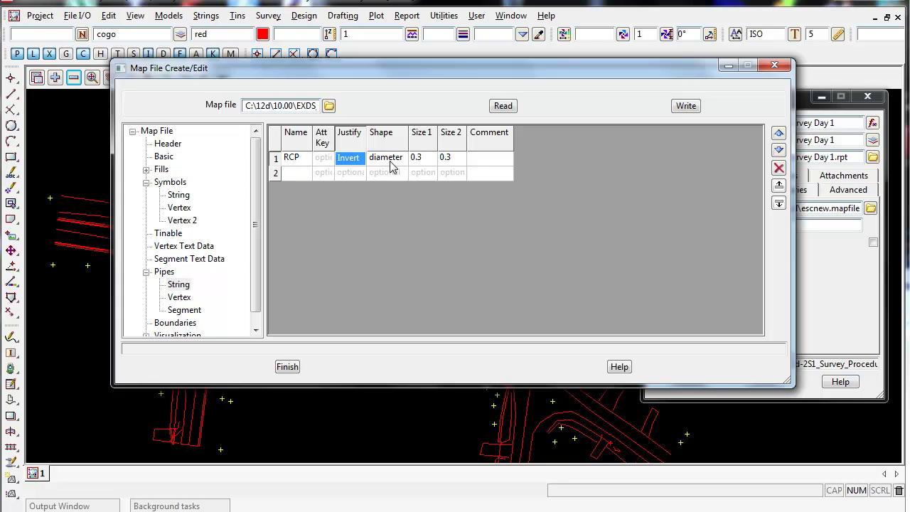
{"action": "left_click", "coordinate": [384, 163]}
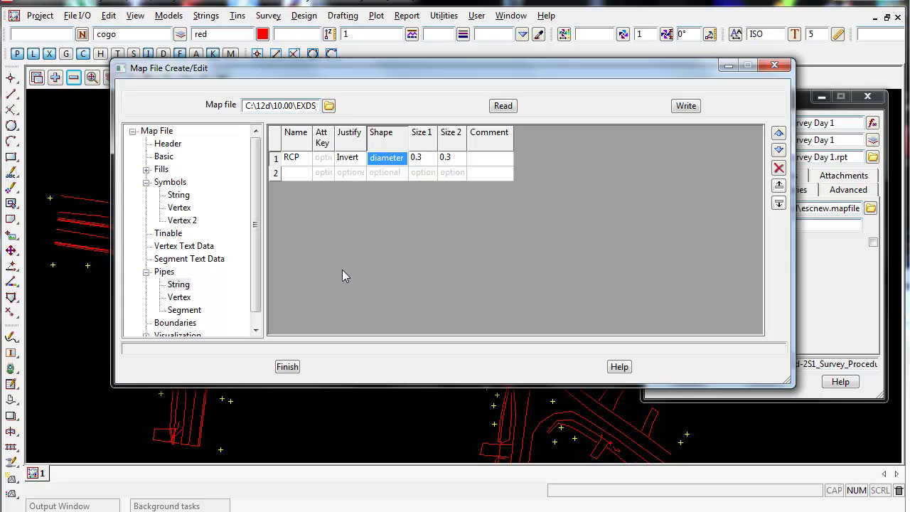
{"action": "left_click", "coordinate": [168, 142]}
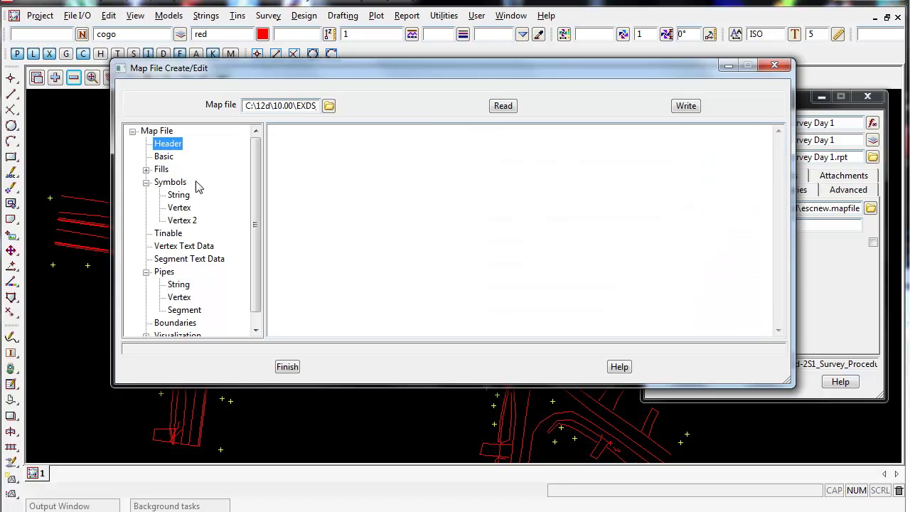
{"action": "left_click", "coordinate": [287, 367]}
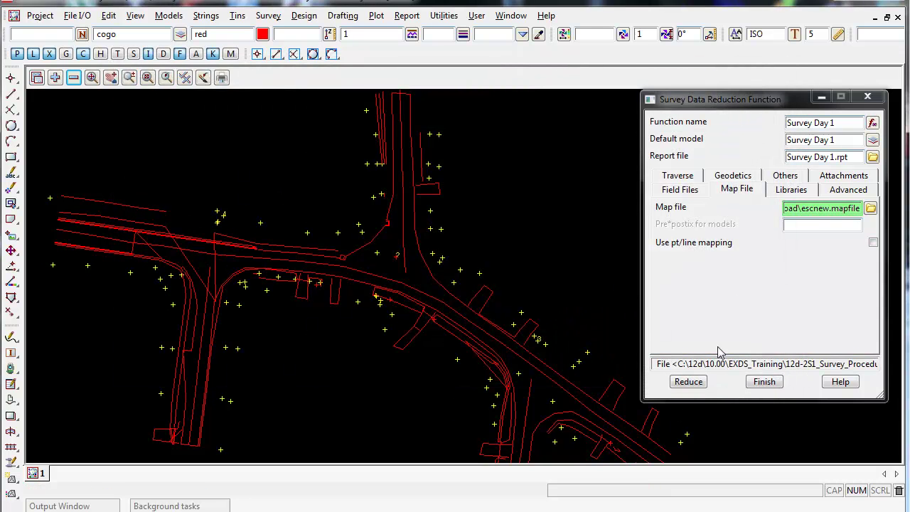
Reduce Survey Day 1 with escnew.mapfile and check the 'file reduced' status message.
{"action": "left_click", "coordinate": [688, 381]}
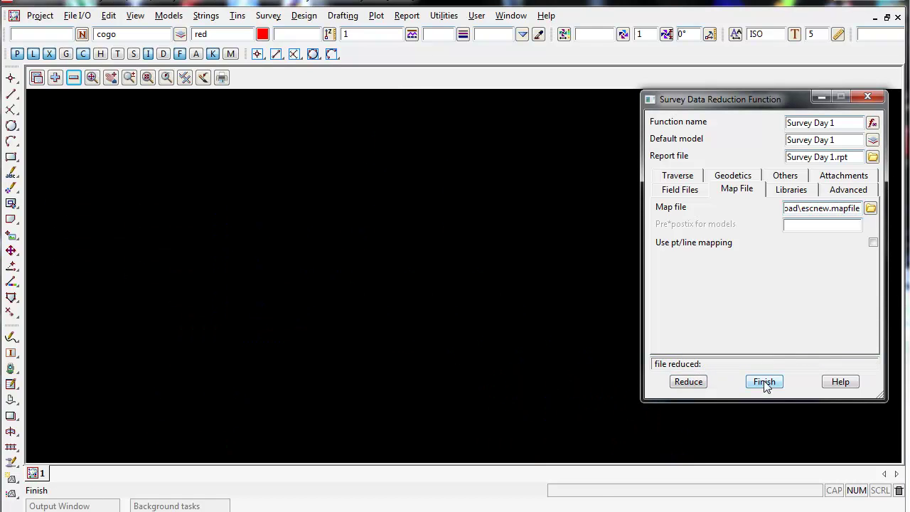
{"action": "left_click", "coordinate": [714, 363]}
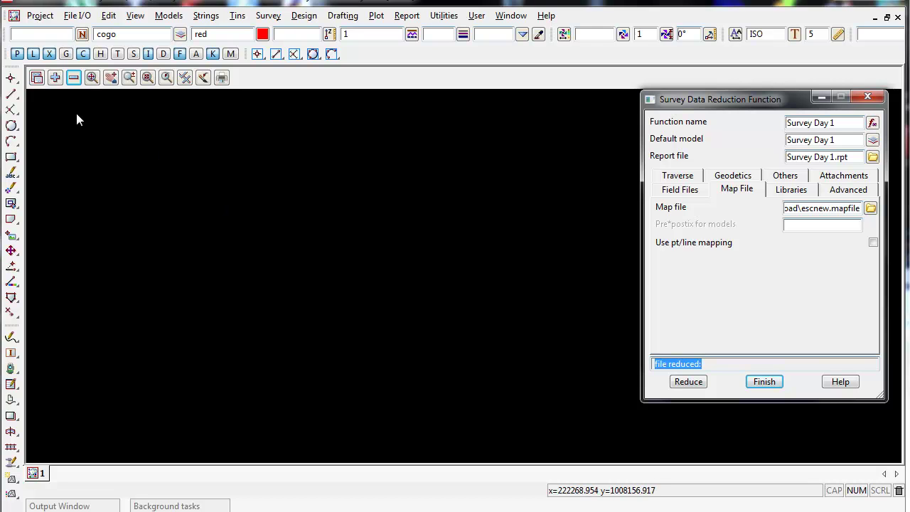
Remove Survey Day 1 and cogo from the plan view and add models CHECK through WATER.
{"action": "left_click", "coordinate": [73, 77]}
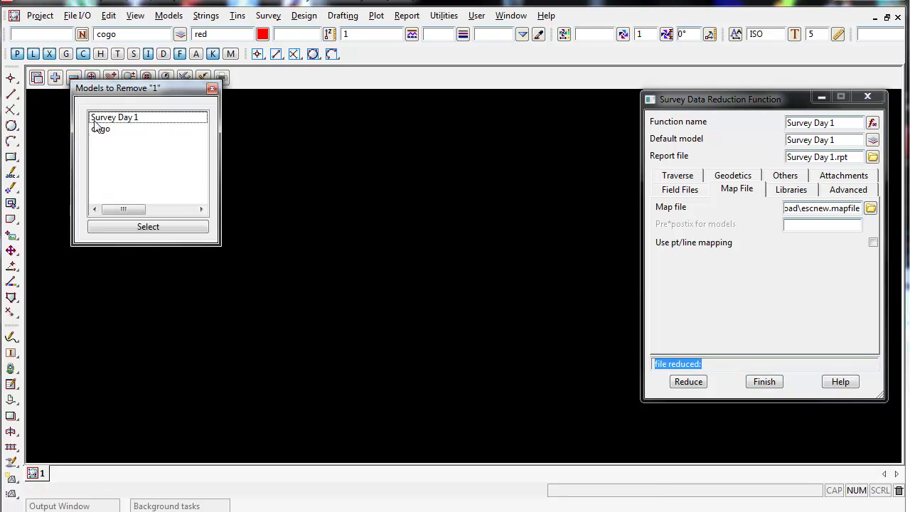
{"action": "left_click_drag", "start_coordinate": [103, 122], "coordinate": [105, 135]}
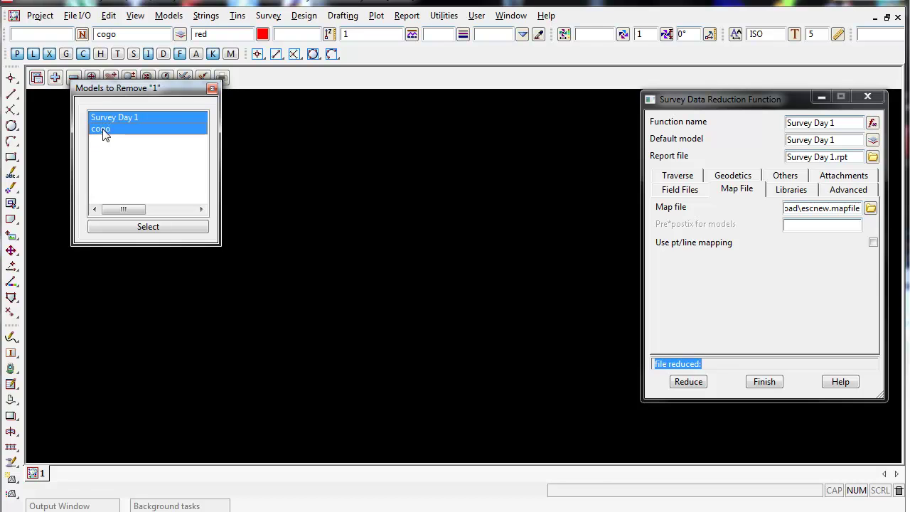
{"action": "left_click", "coordinate": [129, 225]}
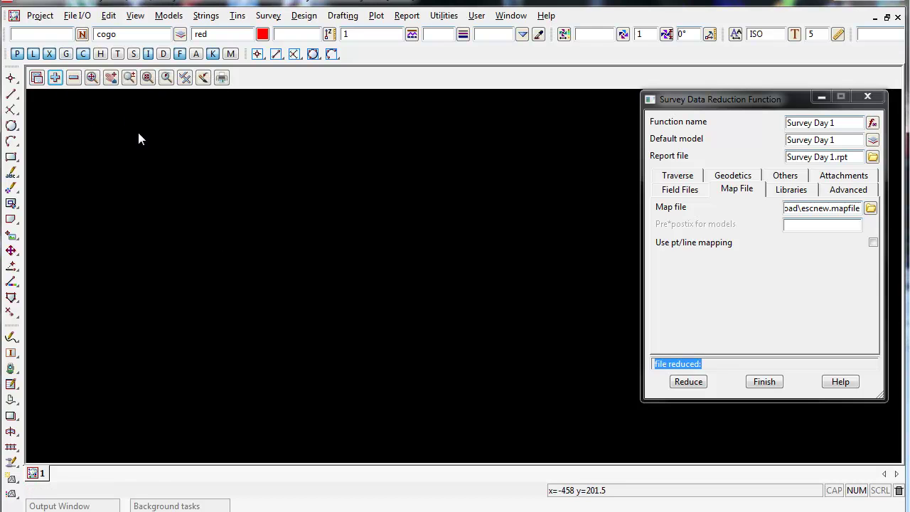
{"action": "left_click", "coordinate": [55, 76]}
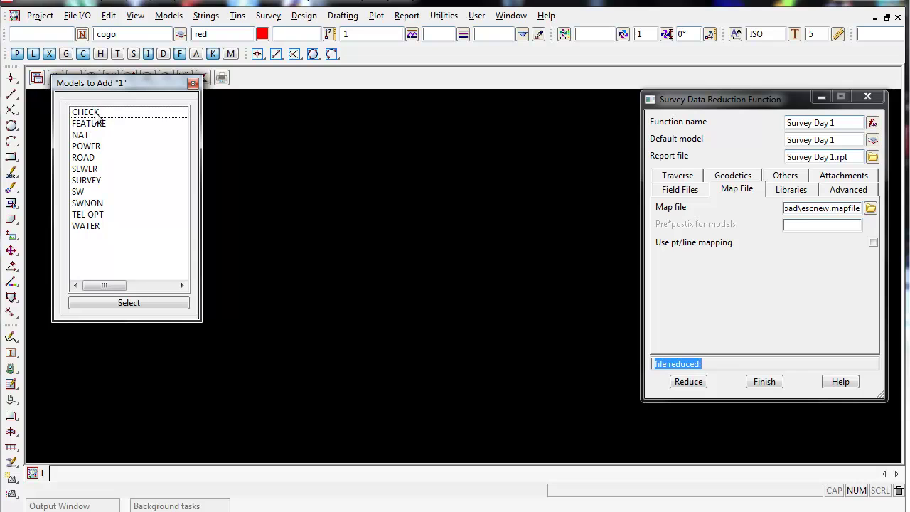
{"action": "left_click", "coordinate": [98, 114]}
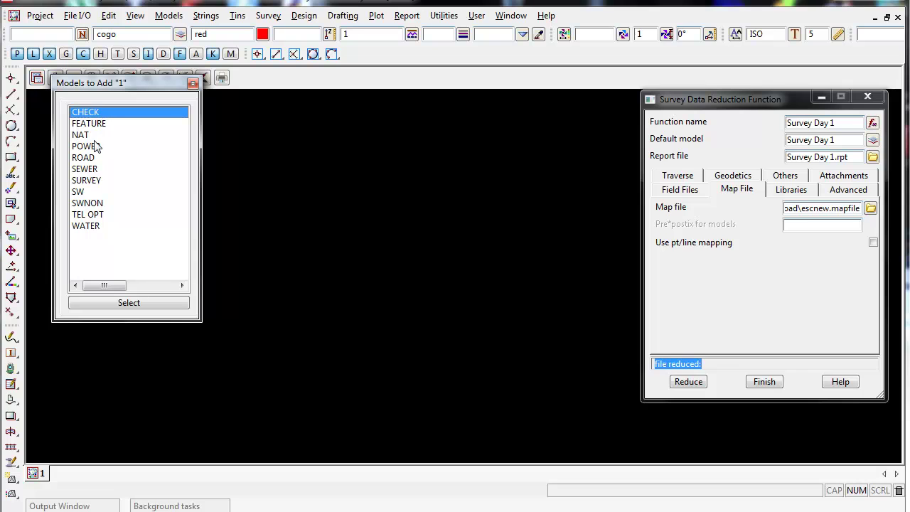
{"action": "left_click", "coordinate": [98, 226], "text": "shift"}
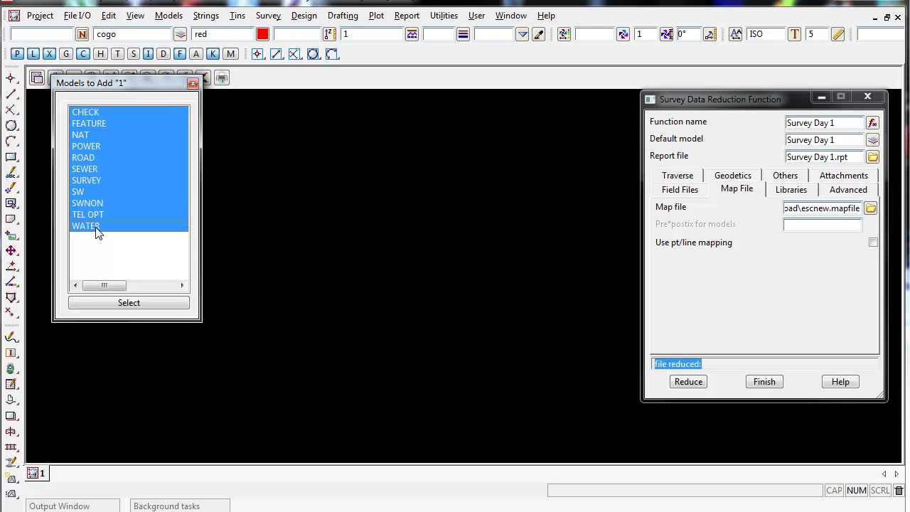
{"action": "left_click", "coordinate": [99, 303]}
Remove the CHECK model from the plan view.
{"action": "scroll", "coordinate": [278, 290], "scroll_direction": "up", "scroll_amount": 2}
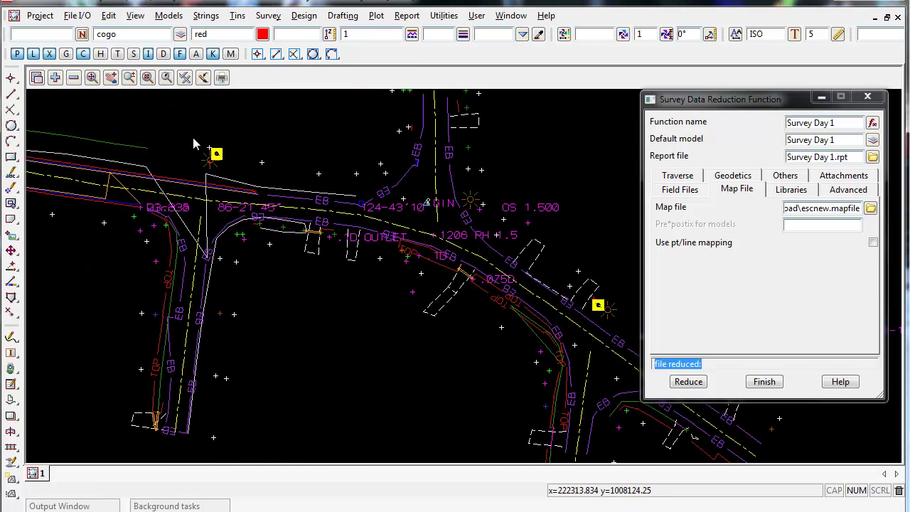
{"action": "left_click", "coordinate": [73, 77]}
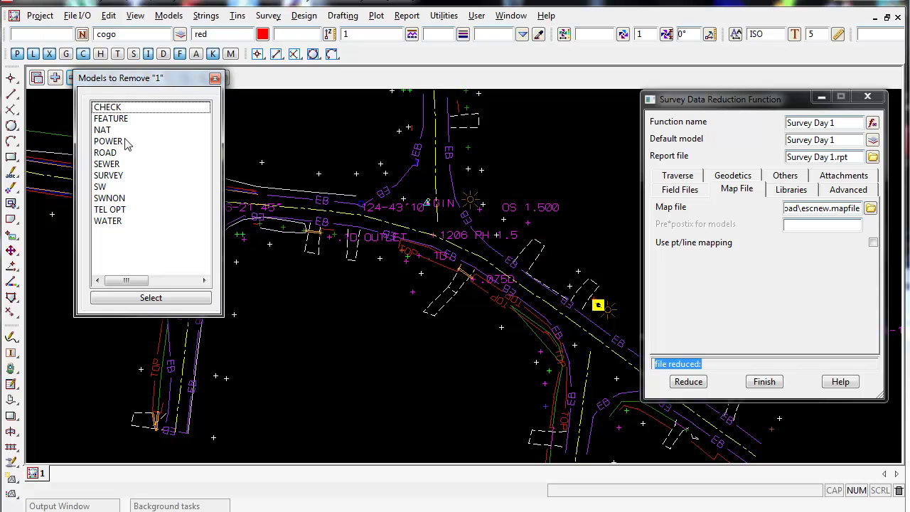
{"action": "left_click", "coordinate": [114, 107]}
{"action": "left_click", "coordinate": [151, 297]}
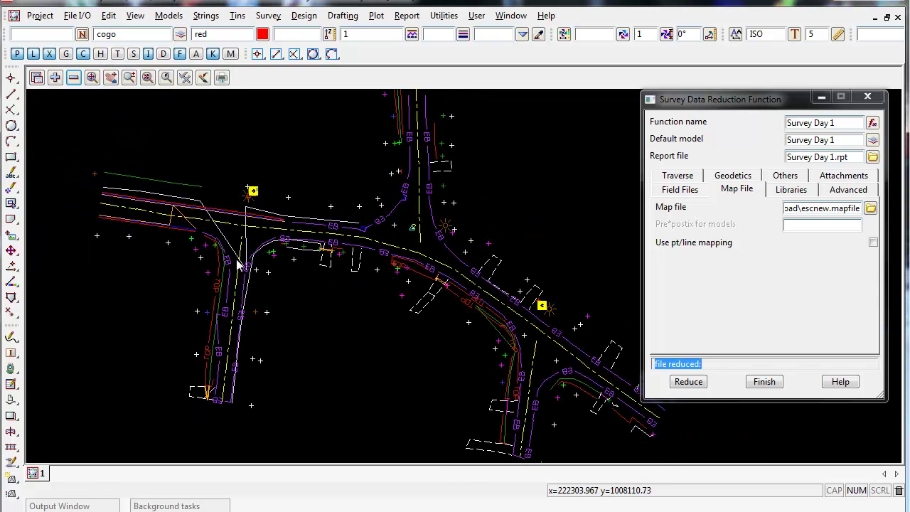
{"action": "scroll", "coordinate": [237, 263], "scroll_direction": "down", "scroll_amount": 1}
{"action": "scroll", "coordinate": [372, 245], "scroll_direction": "up", "scroll_amount": 1}
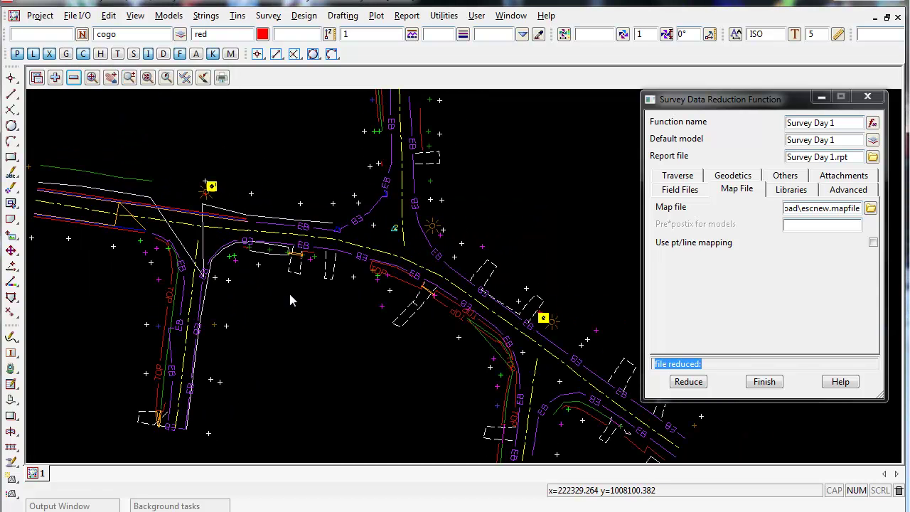
Inquire (F3) the ROAD EB and NAT NS strings, showing NS as a white 43-point string.
{"action": "key", "text": "F3"}
{"action": "left_click", "coordinate": [320, 353]}
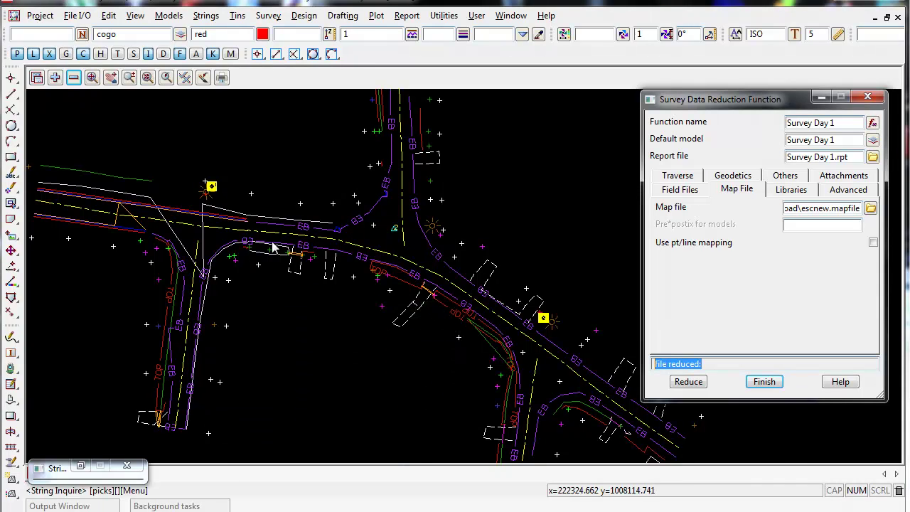
{"action": "left_click", "coordinate": [318, 235]}
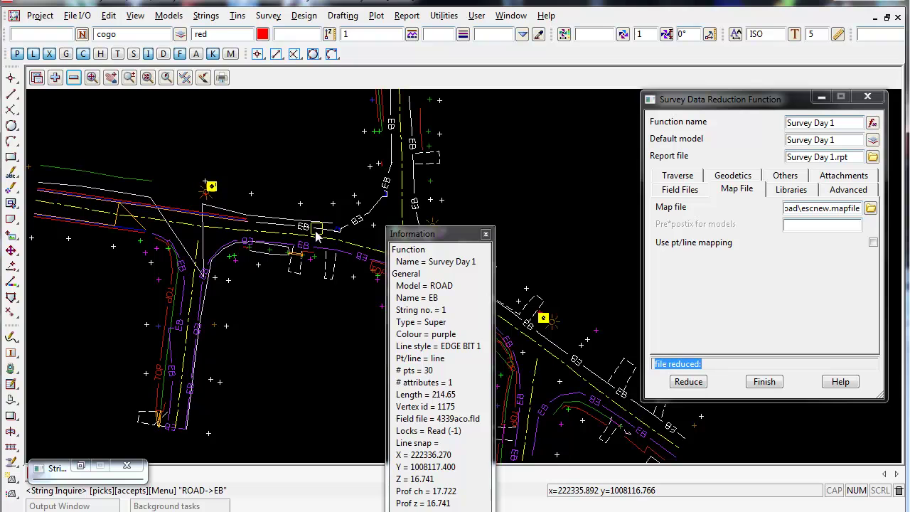
{"action": "left_click", "coordinate": [333, 206]}
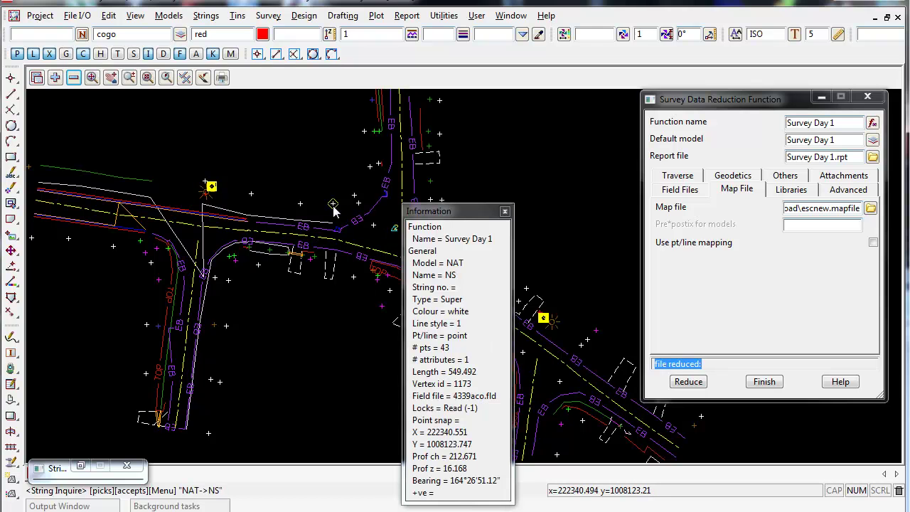
{"action": "left_click", "coordinate": [227, 326]}
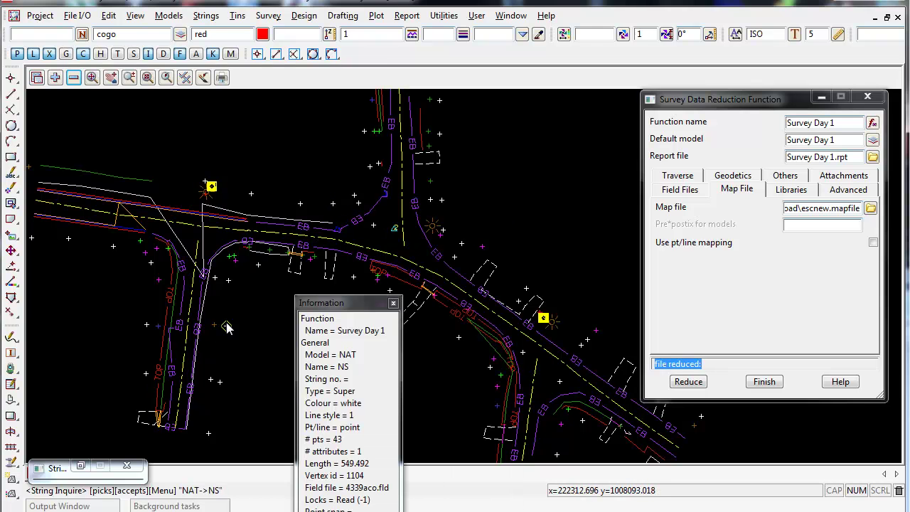